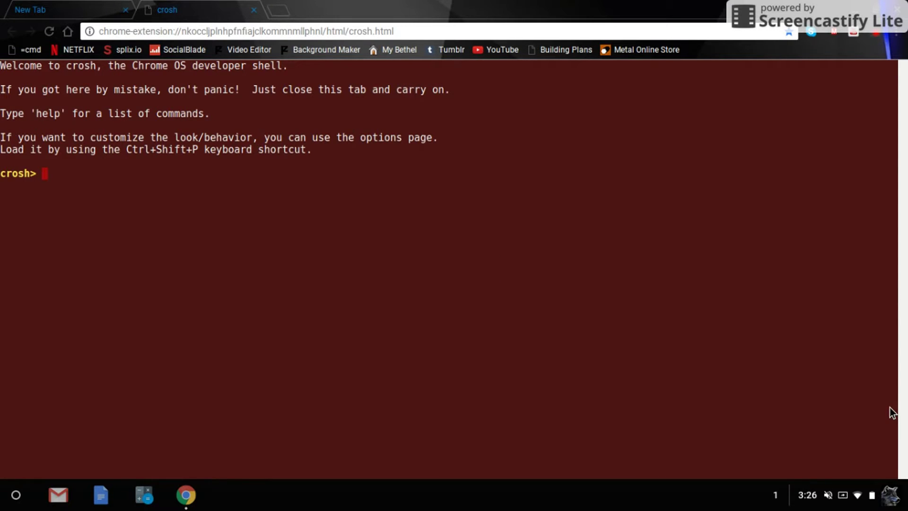
pyautogui.write('help')
# Run help and help_advanced to list the basic and advanced crosh commands
pyautogui.press('Return')
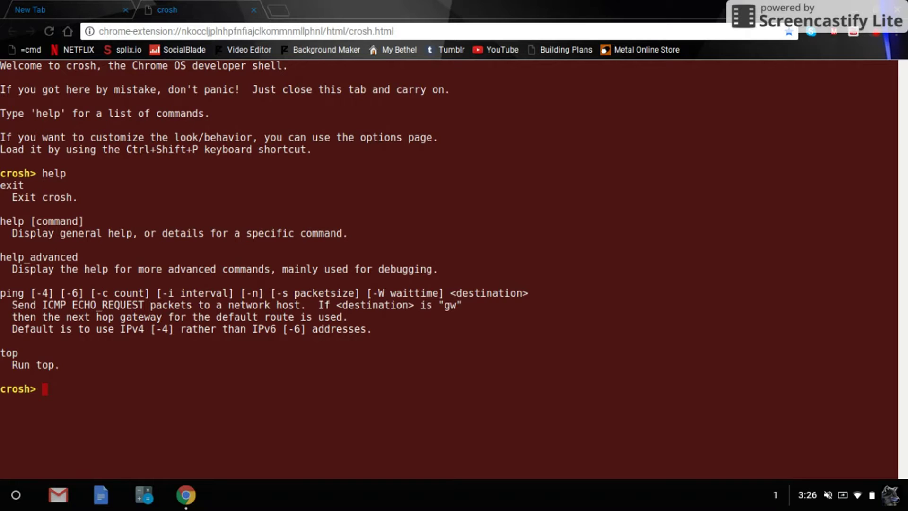
pyautogui.write('help')
pyautogui.write('_advan')
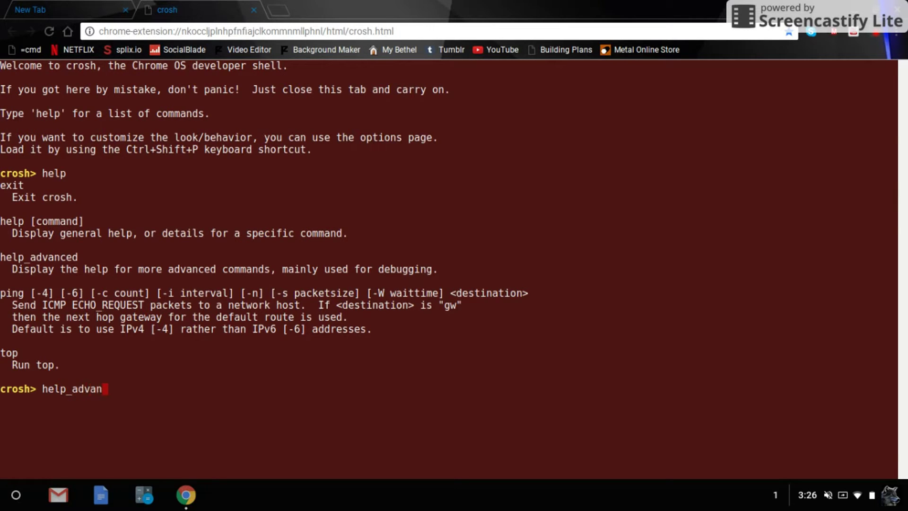
pyautogui.write('ced')
pyautogui.press('Return')
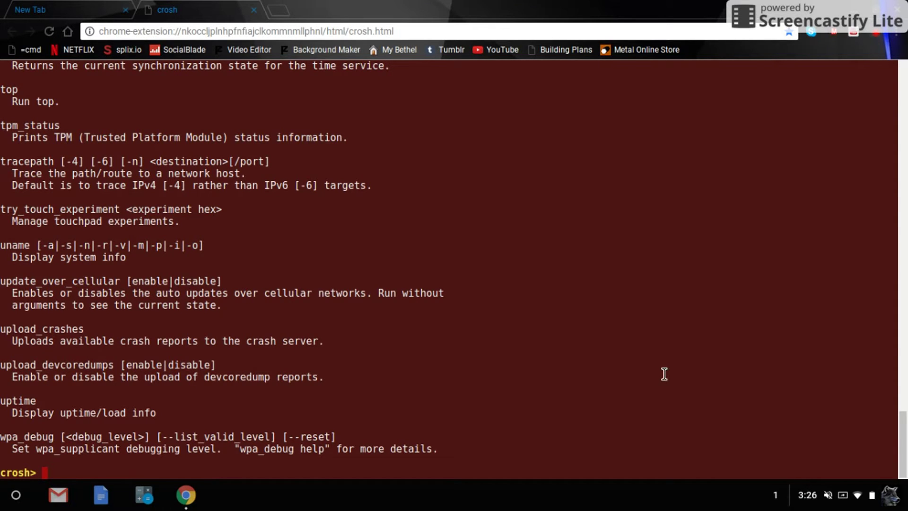
pyautogui.write('sound re')
pyautogui.write('cord ')
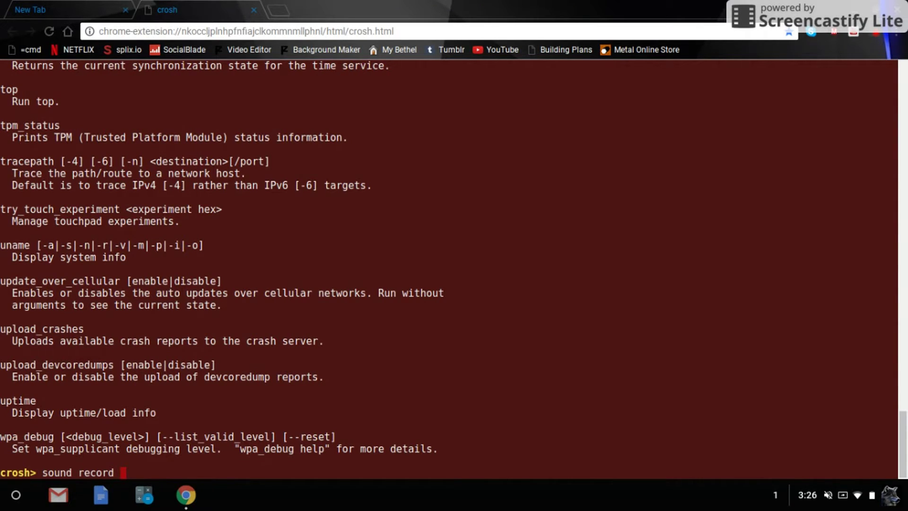
pyautogui.write('10')
pyautogui.press('BackSpace')
pyautogui.press('BackSpace')
pyautogui.press('BackSpace')
pyautogui.press('BackSpace')
pyautogui.press('BackSpace')
pyautogui.press('BackSpace')
pyautogui.press('BackSpace')
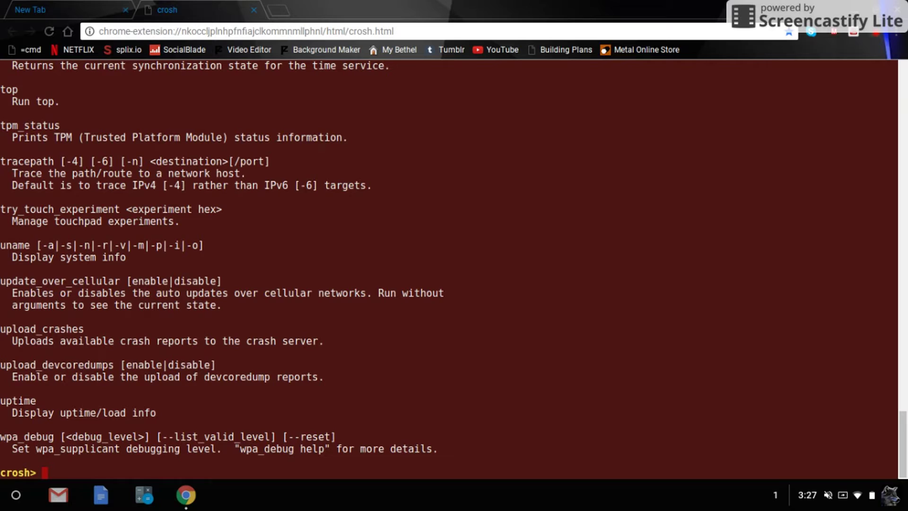
pyautogui.write('xset ')
pyautogui.write('m')
pyautogui.press('BackSpace')
pyautogui.press('BackSpace')
pyautogui.press('BackSpace')
pyautogui.press('BackSpace')
pyautogui.press('BackSpace')
pyautogui.press('BackSpace')
pyautogui.write('wp')
pyautogui.write('_')
pyautogui.write('cli')
pyautogui.press('BackSpace')
pyautogui.press('BackSpace')
pyautogui.press('BackSpace')
pyautogui.press('BackSpace')
pyautogui.press('BackSpace')
pyautogui.write('wpa')
pyautogui.write('_cli')
pyautogui.press('BackSpace')
pyautogui.press('BackSpace')
pyautogui.press('BackSpace')
pyautogui.press('BackSpace')
pyautogui.press('BackSpace')
pyautogui.press('BackSpace')
pyautogui.write('to')
pyautogui.write('p')
# Run top, try the l, c, e, a and k display hotkeys, then leave the session
pyautogui.press('Return')
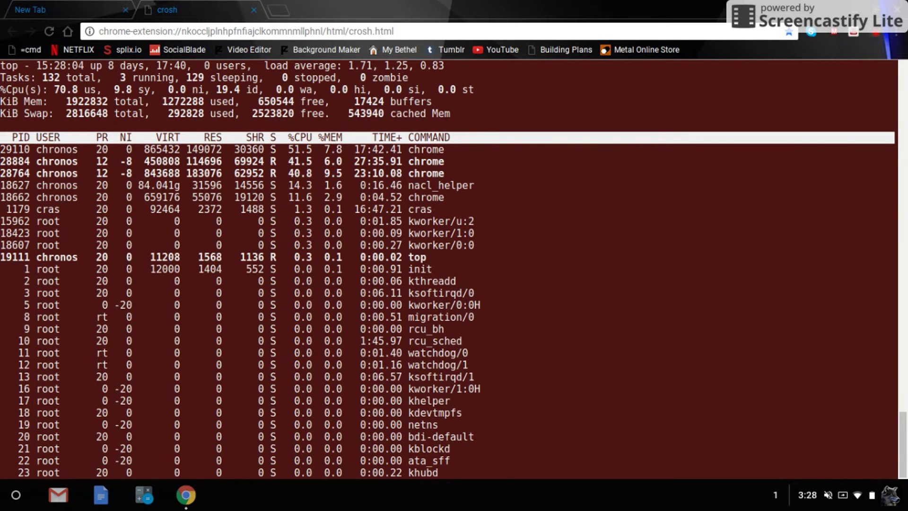
pyautogui.press('l')
pyautogui.press('c')
pyautogui.press('e')
pyautogui.press('a')
pyautogui.press('k')
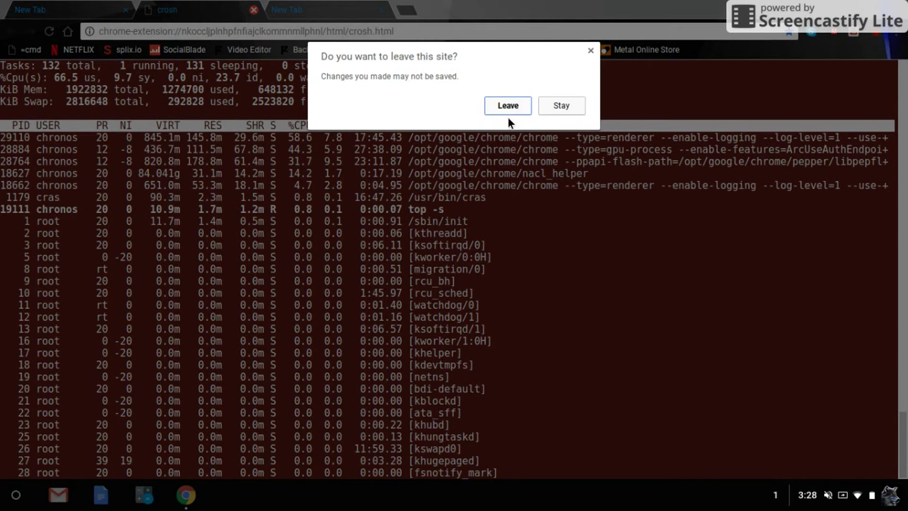
pyautogui.click(508, 106)
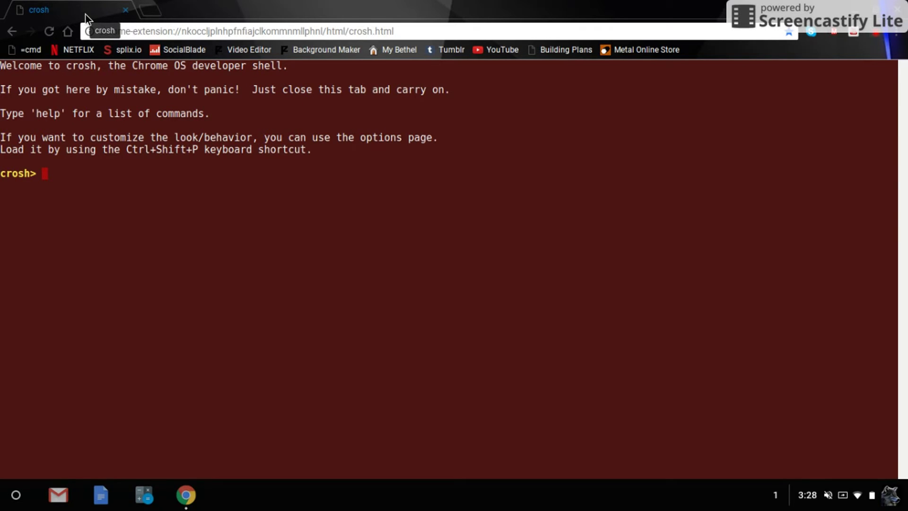
pyautogui.write('ping ')
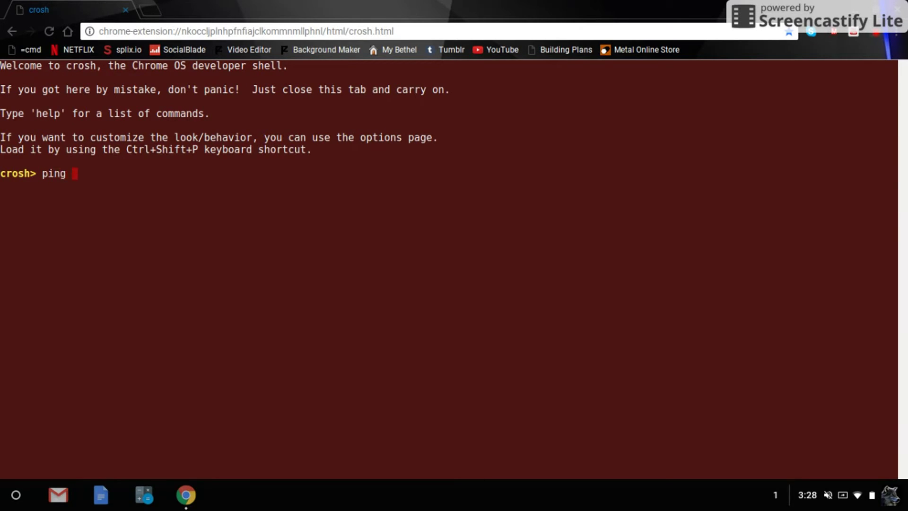
pyautogui.write('www.co')
pyautogui.write('olmatgam')
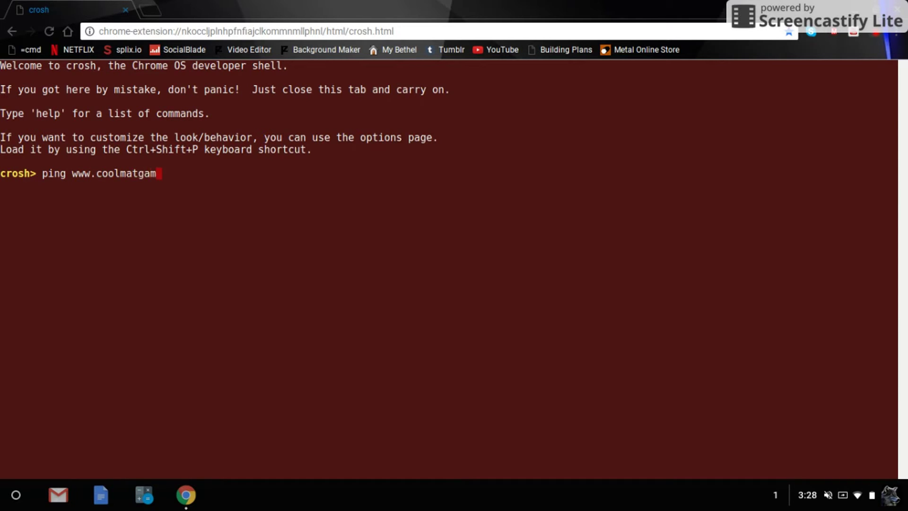
pyautogui.write('es.com')
pyautogui.press('Left')
pyautogui.press('Left')
pyautogui.press('Left')
pyautogui.press('Left')
pyautogui.press('Left')
pyautogui.press('Left')
pyautogui.press('Left')
pyautogui.press('Left')
pyautogui.write('h')
pyautogui.press('End')
pyautogui.click(152, 13)
pyautogui.write('www')
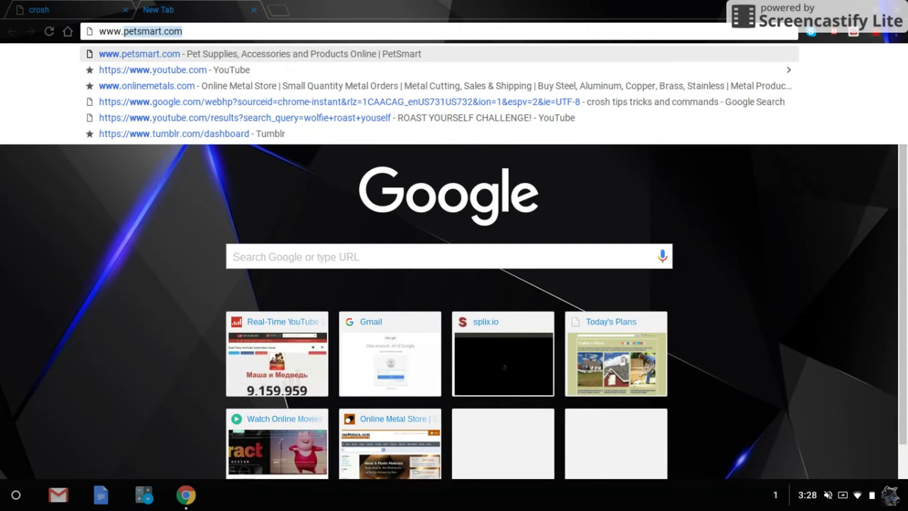
pyautogui.write('.coolmathf')
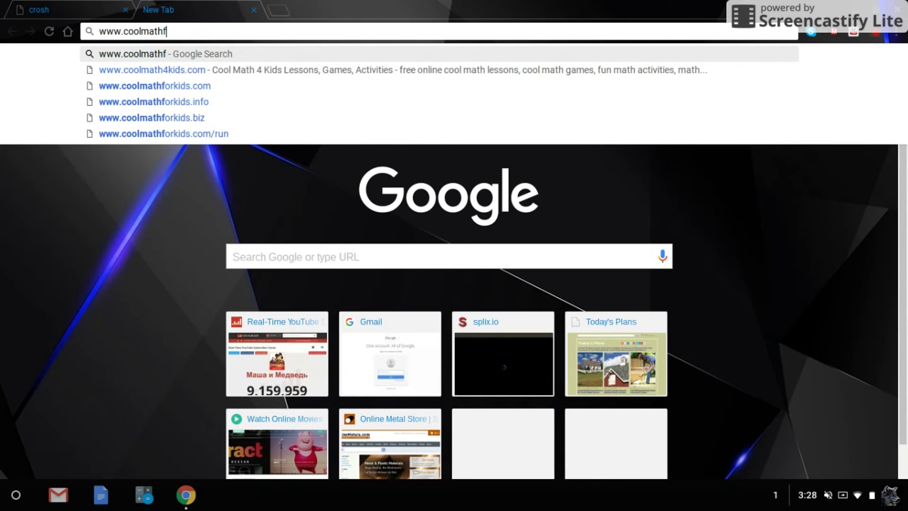
pyautogui.press('BackSpace')
pyautogui.write('ga')
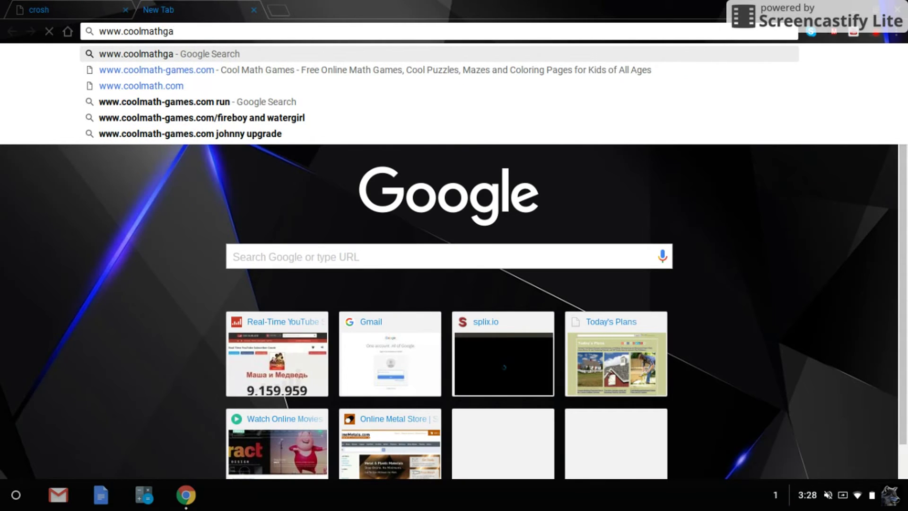
pyautogui.press('BackSpace')
pyautogui.write('mes.com')
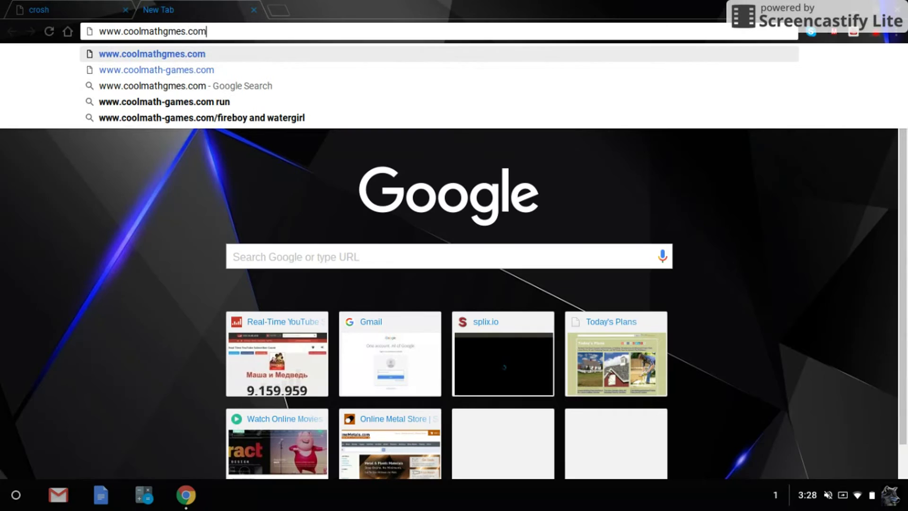
pyautogui.press('Left')
pyautogui.press('Left')
pyautogui.press('Left')
pyautogui.press('Left')
pyautogui.write('-a')
pyautogui.press('Return')
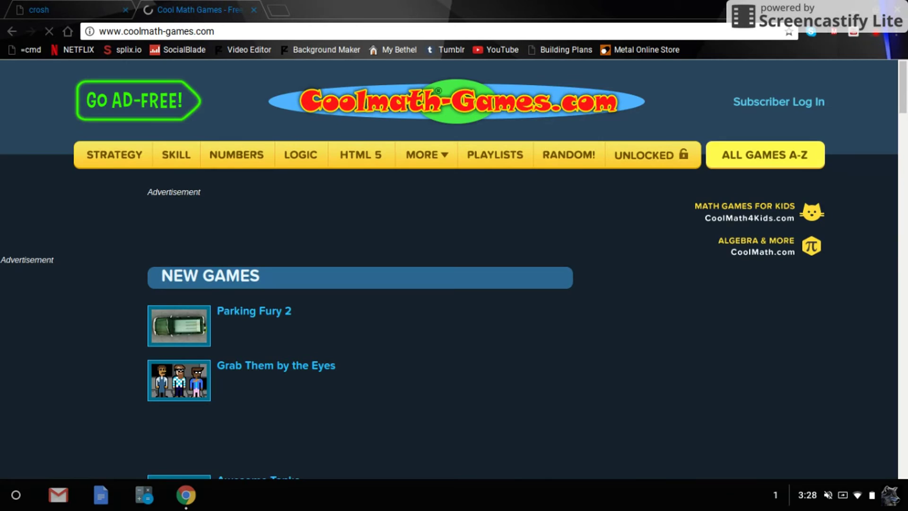
pyautogui.scroll(-3, 261, 183)
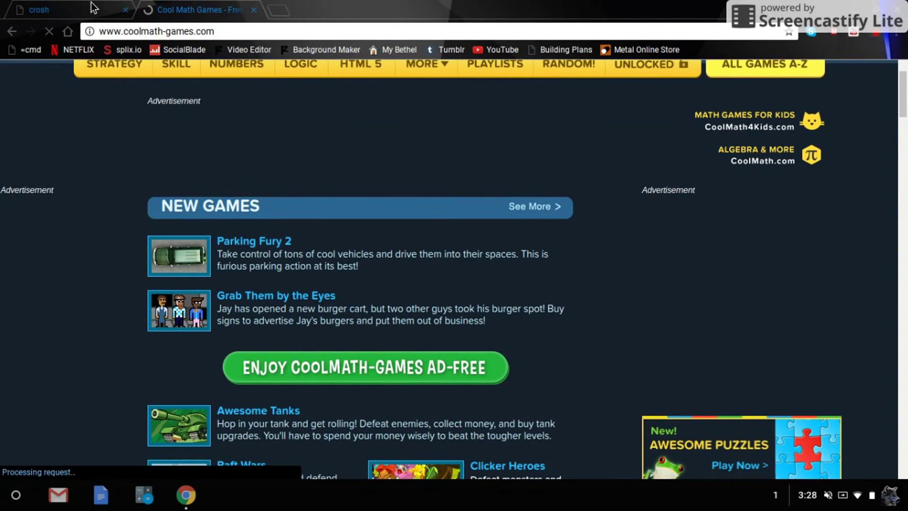
pyautogui.click(71, 9)
pyautogui.press('Return')
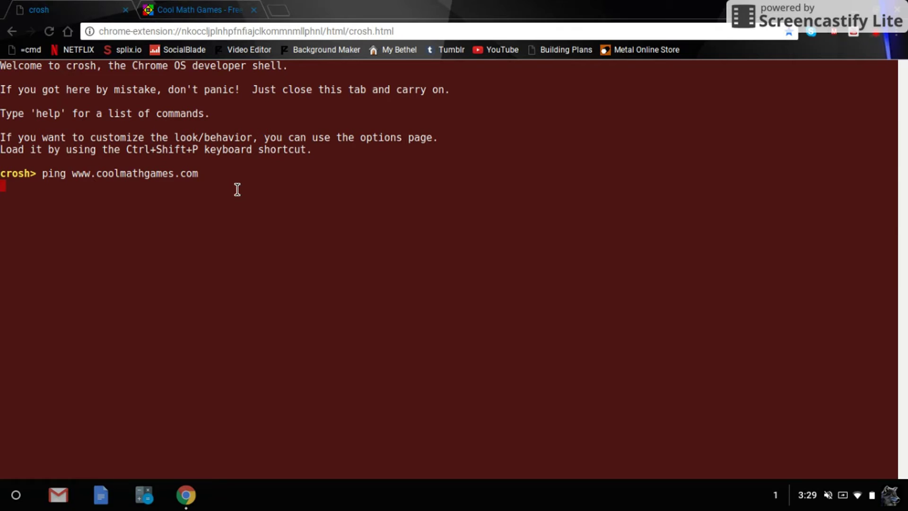
# Switch between the tabs, then close the crosh tab and confirm Leave
pyautogui.click(251, 8)
pyautogui.click(78, 9)
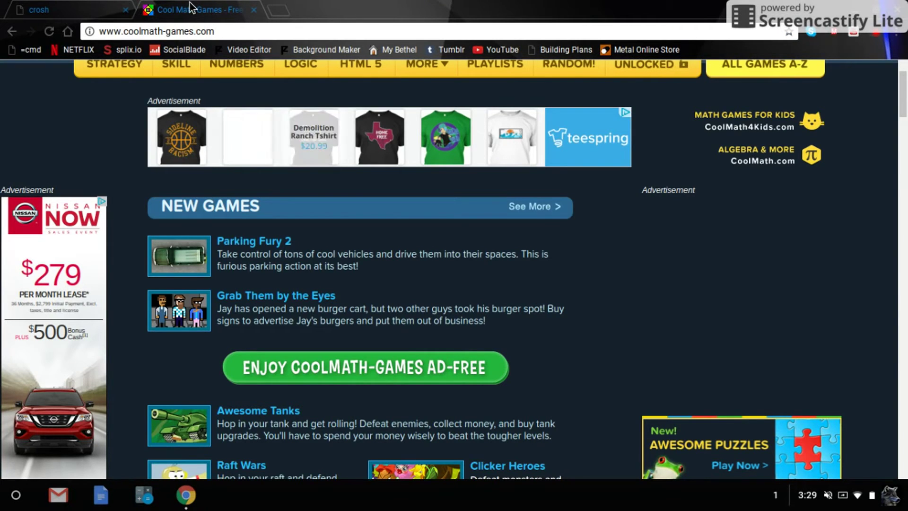
pyautogui.click(98, 8)
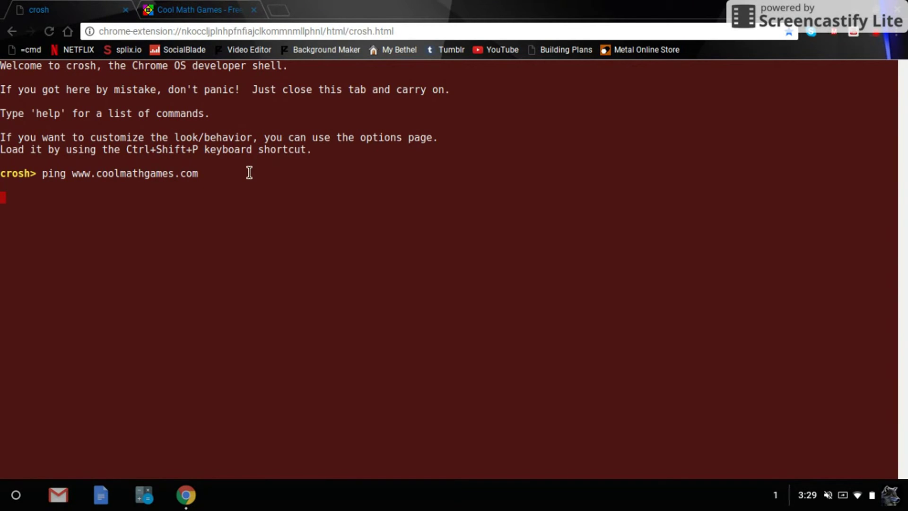
pyautogui.click(126, 9)
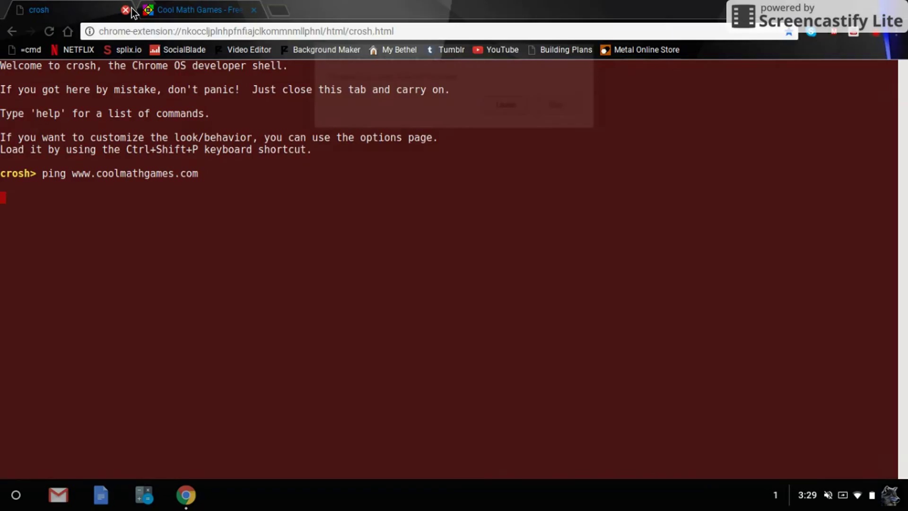
pyautogui.click(508, 105)
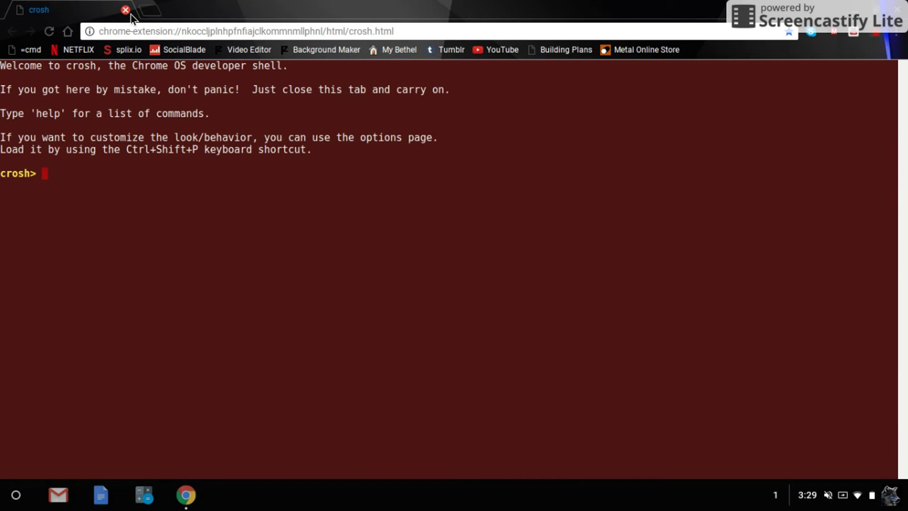
pyautogui.write('shel')
pyautogui.write('_hi')
pyautogui.write('story')
# Run shel_history, then the corrected shell_history; both report unknown command
pyautogui.press('Return')
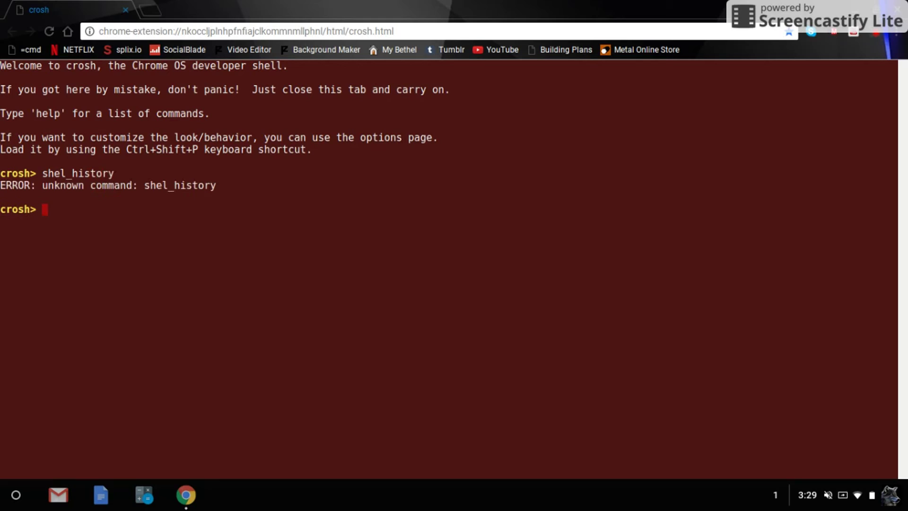
pyautogui.write('sh')
pyautogui.write('ell')
pyautogui.write('history')
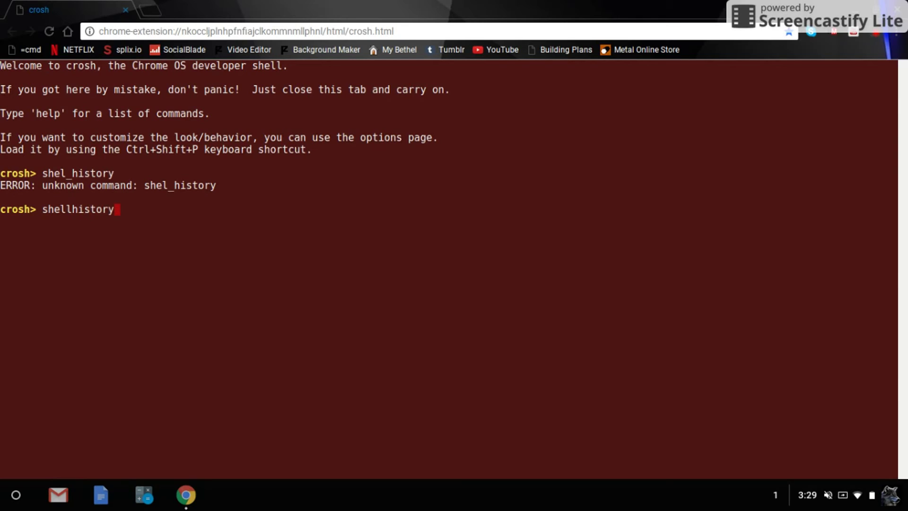
pyautogui.press('Left')
pyautogui.press('Left')
pyautogui.press('Left')
pyautogui.press('Left')
pyautogui.press('Left')
pyautogui.press('Left')
pyautogui.write('_')
pyautogui.press('Return')
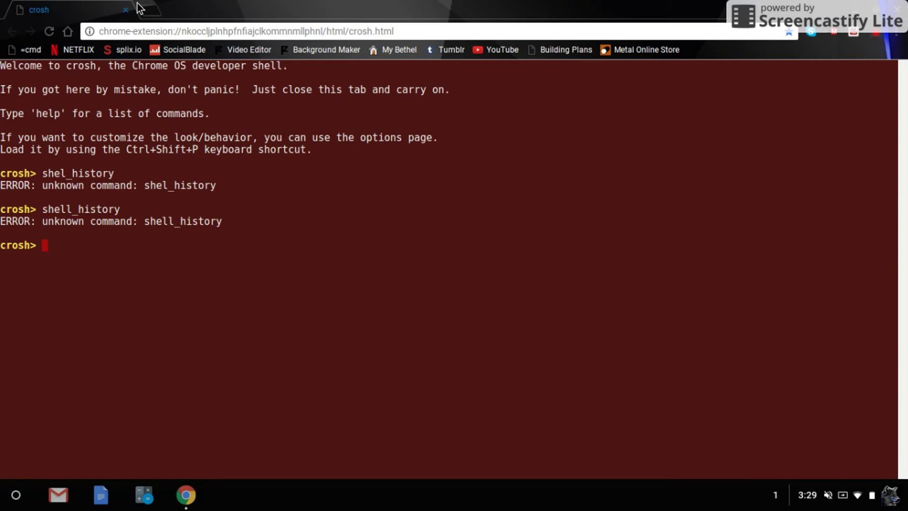
pyautogui.write('exit')
# Run exit to quit crosh and open a new Chrome window from the shelf
pyautogui.press('Return')
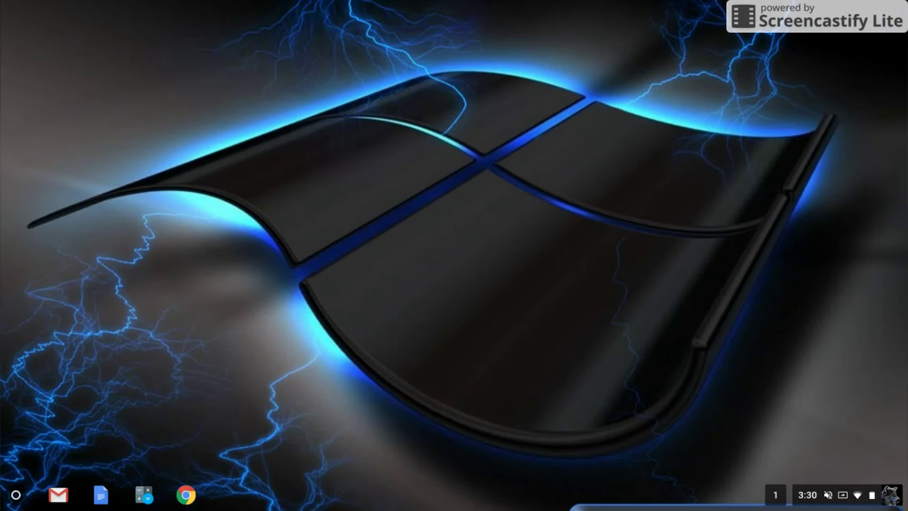
pyautogui.click(186, 494)
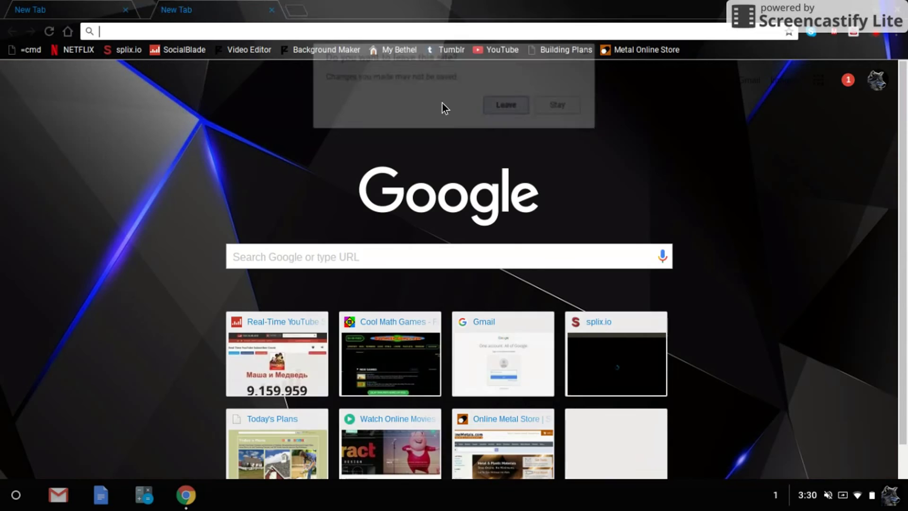
# Confirm Leave to close the extra tab and erase the search text in the address bar
pyautogui.click(125, 10)
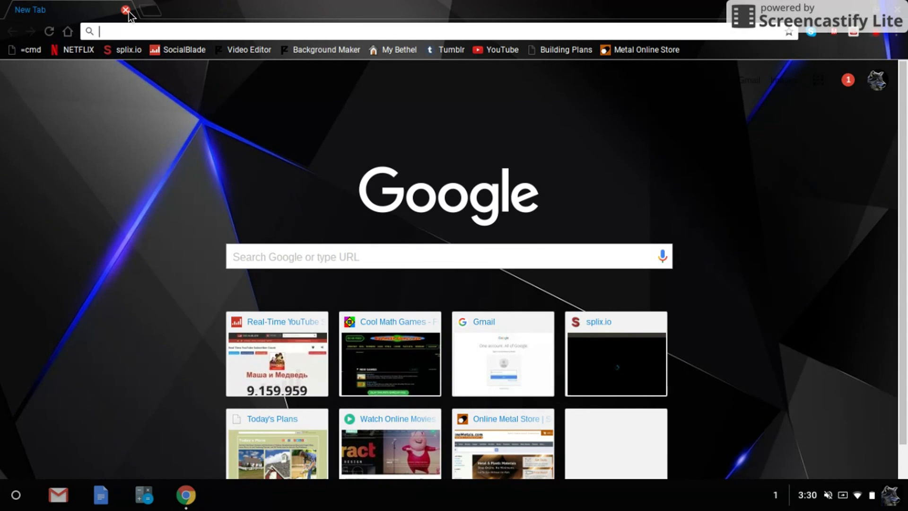
pyautogui.write('net')
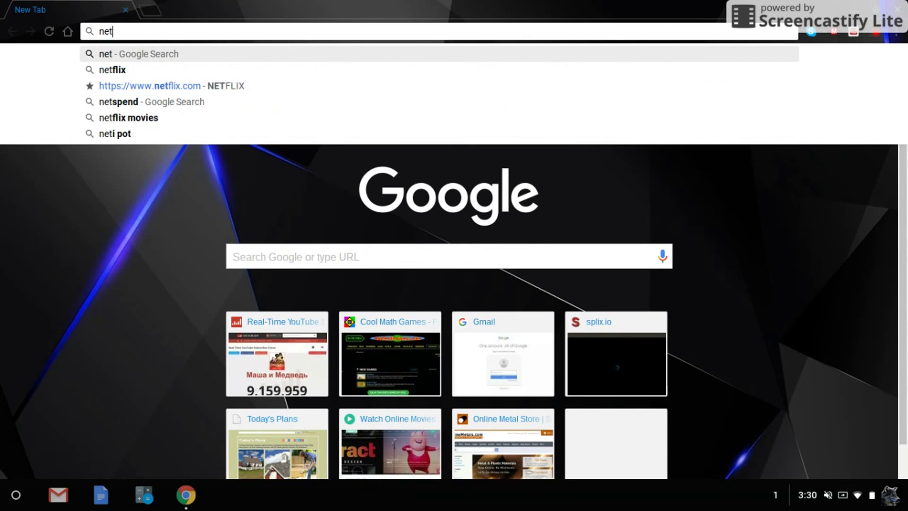
pyautogui.write('wok')
pyautogui.press('BackSpace')
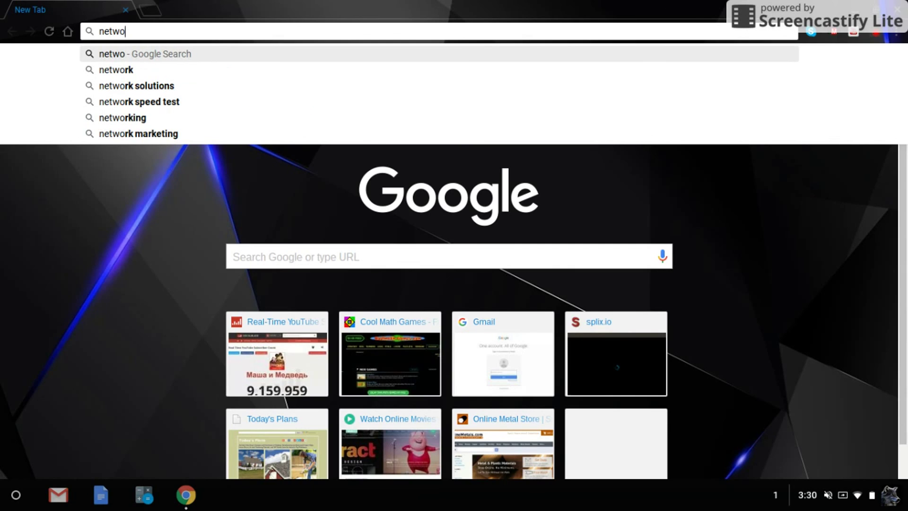
pyautogui.press('BackSpace')
pyautogui.press('BackSpace')
pyautogui.press('BackSpace')
pyautogui.press('BackSpace')
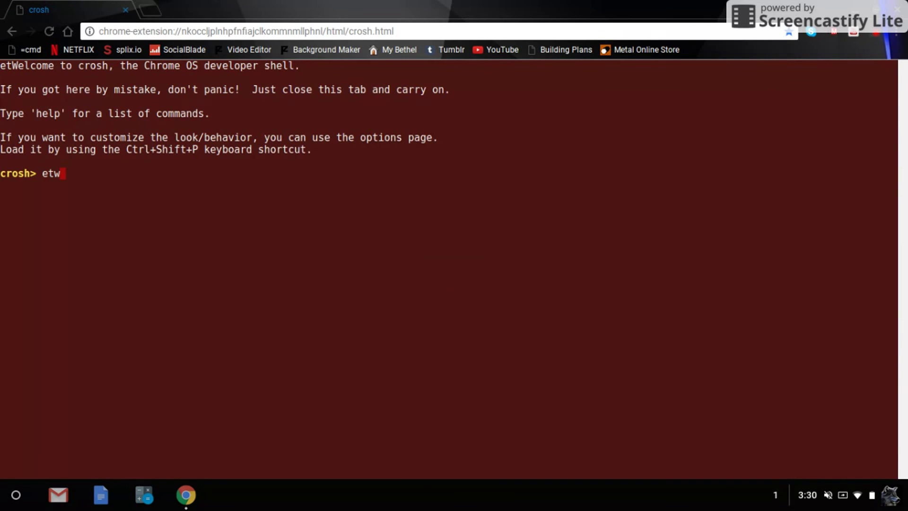
pyautogui.write('ork')
pyautogui.press('BackSpace')
pyautogui.press('BackSpace')
pyautogui.press('BackSpace')
pyautogui.press('BackSpace')
pyautogui.press('BackSpace')
pyautogui.write('n')
pyautogui.write('etwork')
pyautogui.write('_')
pyautogui.write('diag')
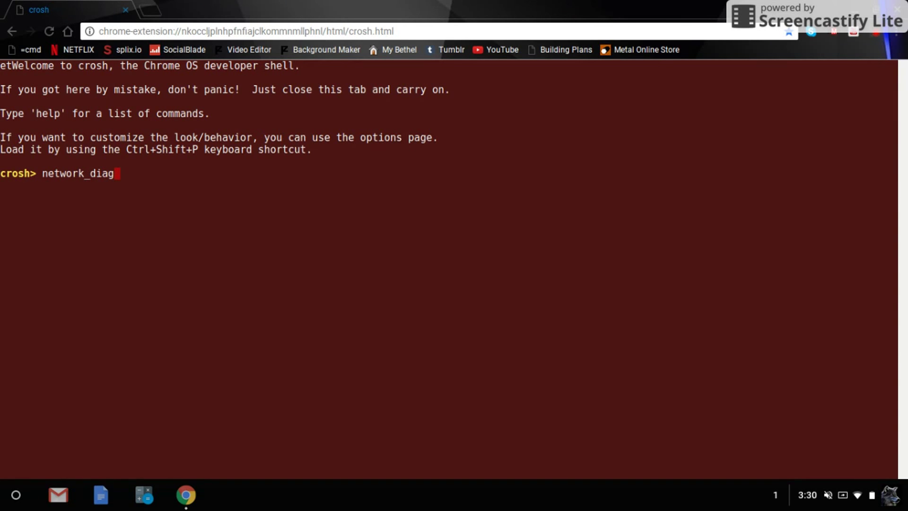
pyautogui.press('BackSpace')
pyautogui.press('BackSpace')
pyautogui.press('BackSpace')
pyautogui.press('BackSpace')
pyautogui.press('BackSpace')
pyautogui.press('BackSpace')
pyautogui.press('BackSpace')
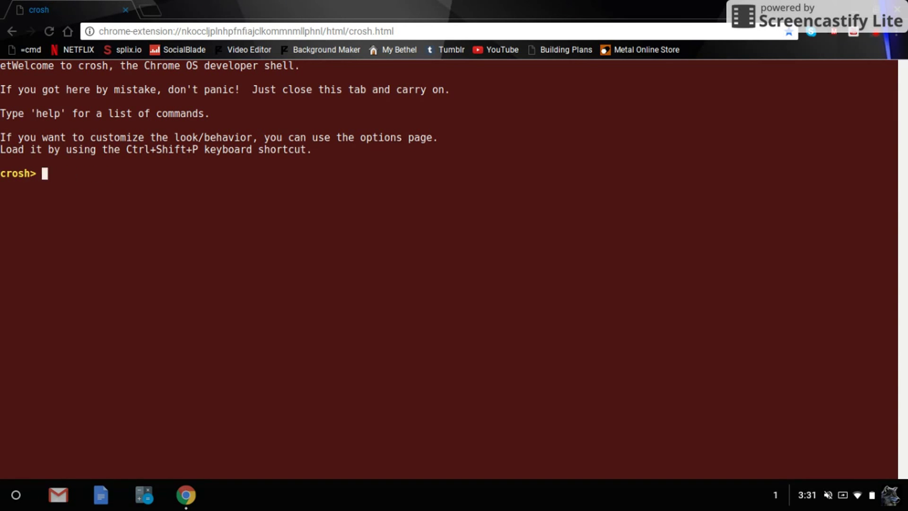